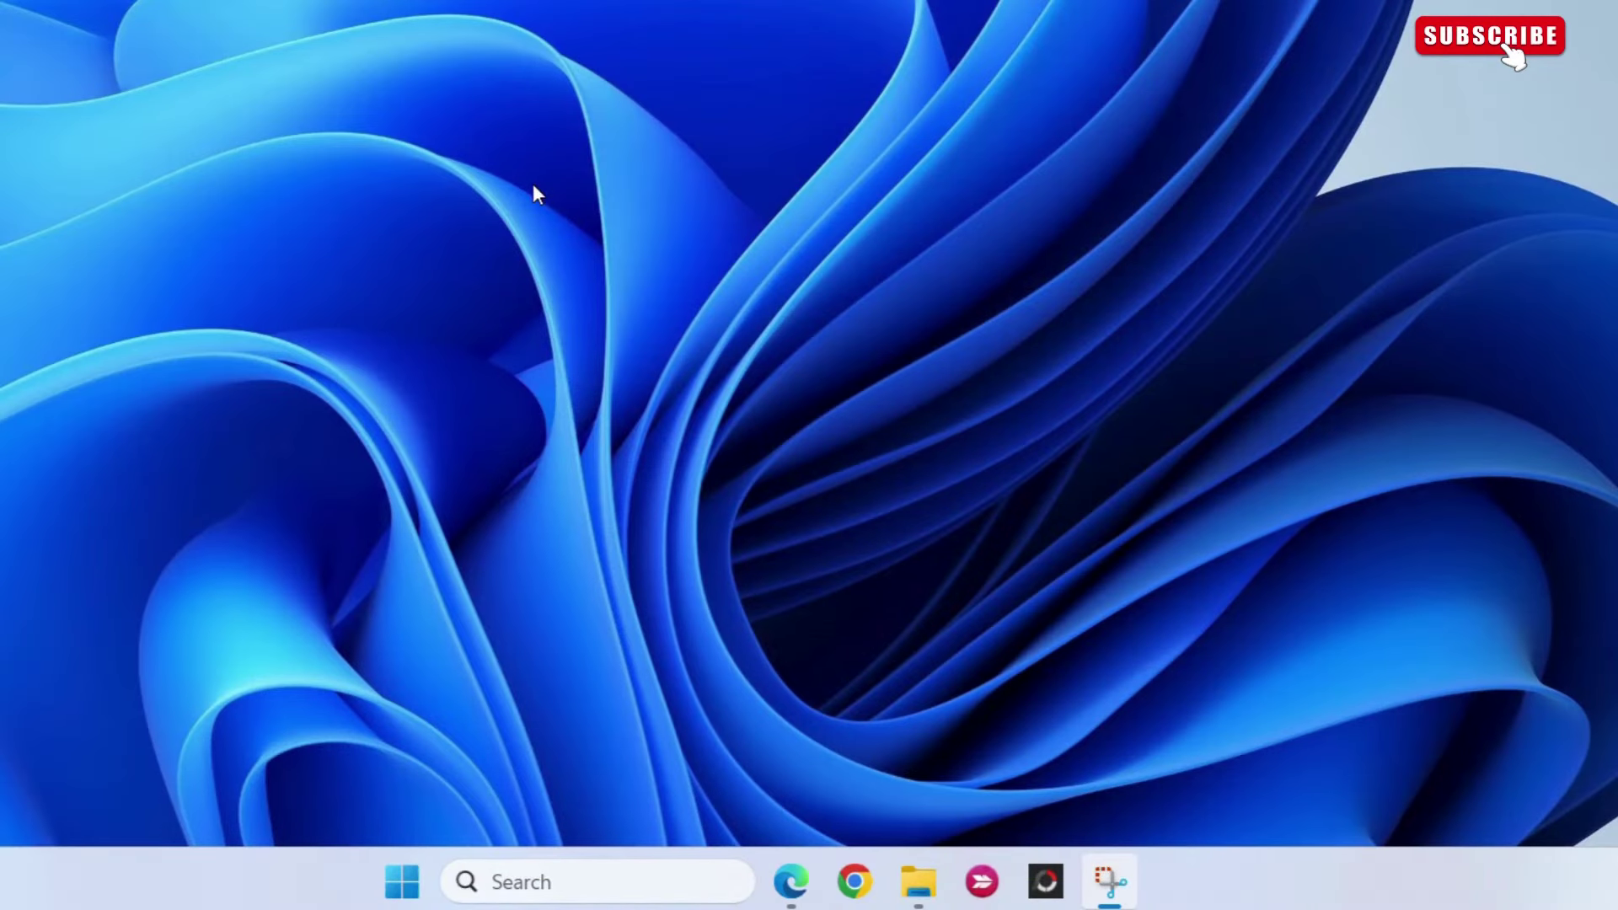
From the Win+X menu's Run dialog, run msdt.exe -id DeviceDiagnostic to open the Hardware and Devices troubleshooter.
right_click(403, 882)
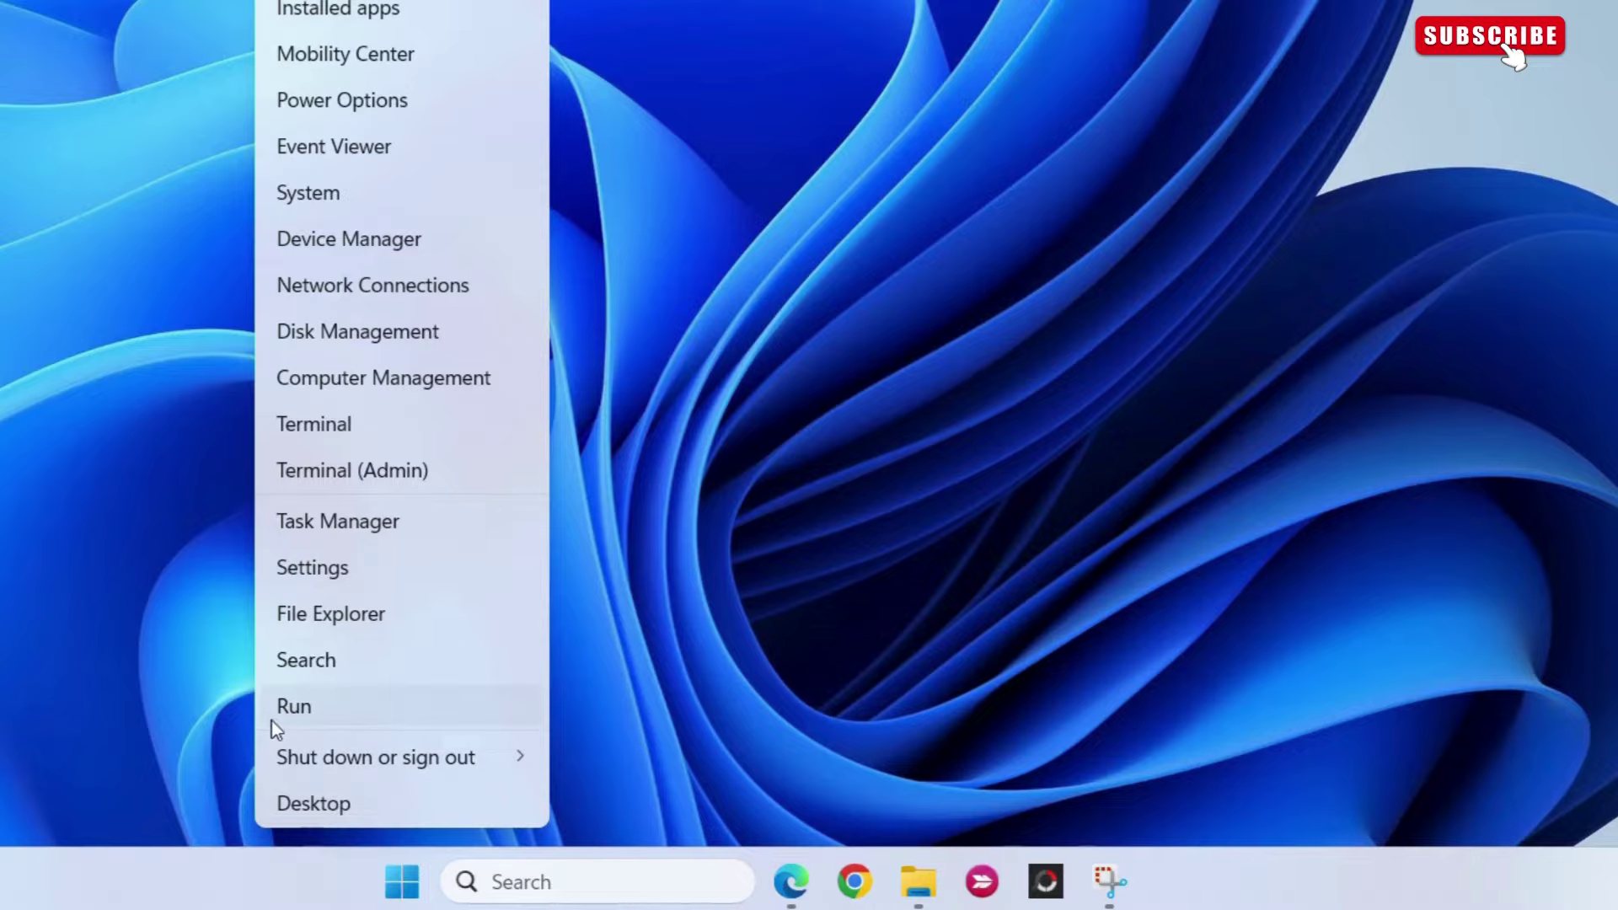
click(332, 717)
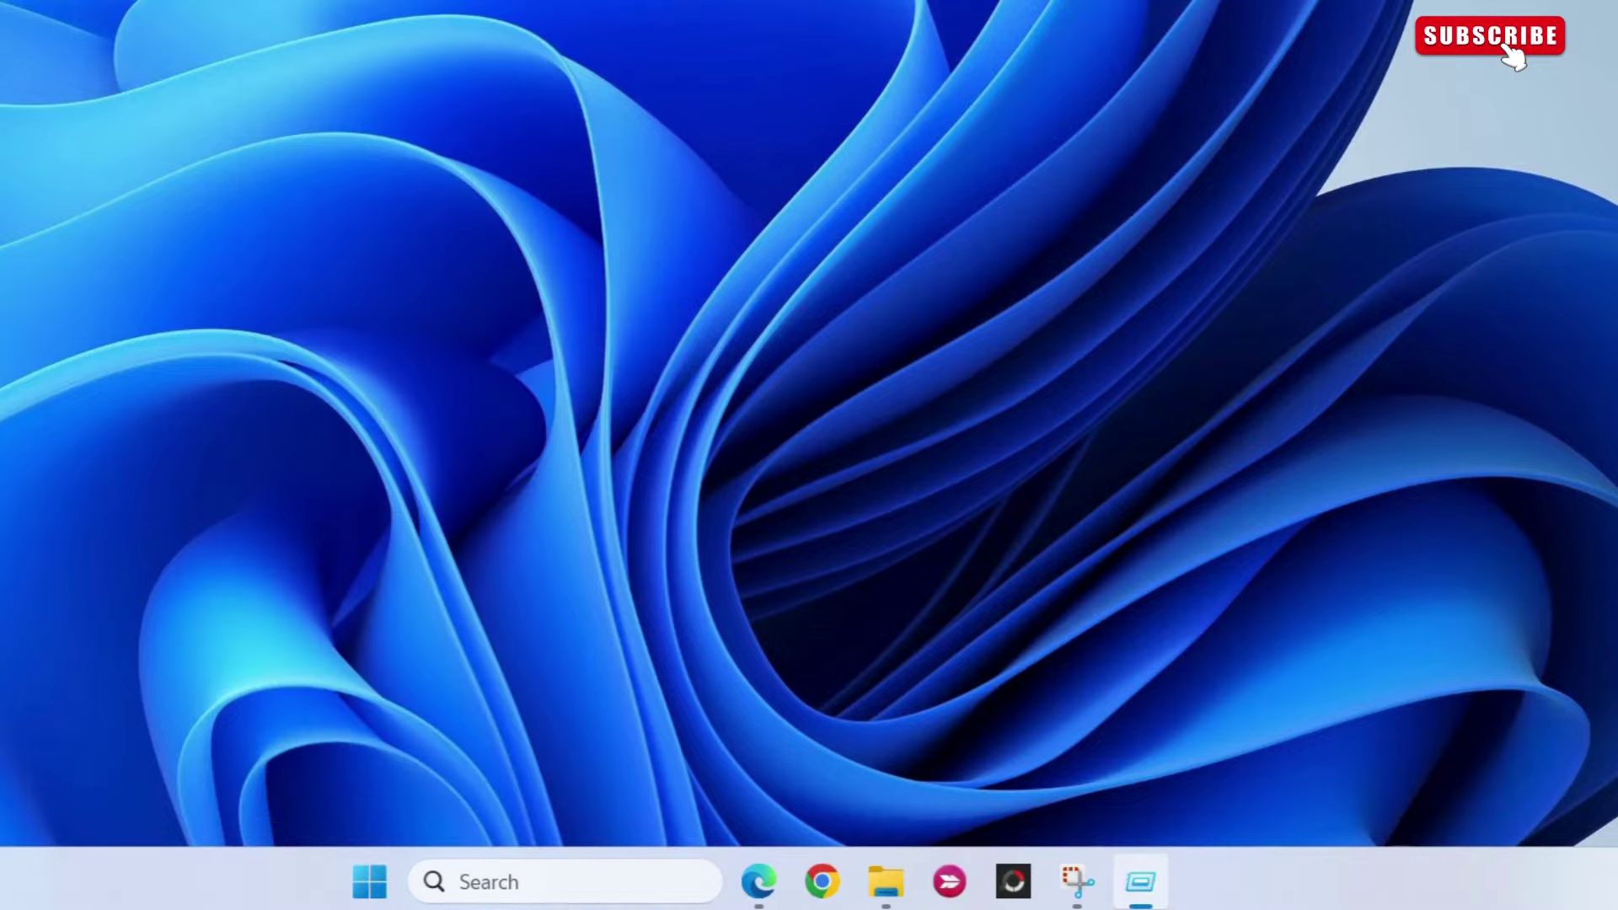
text(msdt.exe -id DeviceDiagnostic)
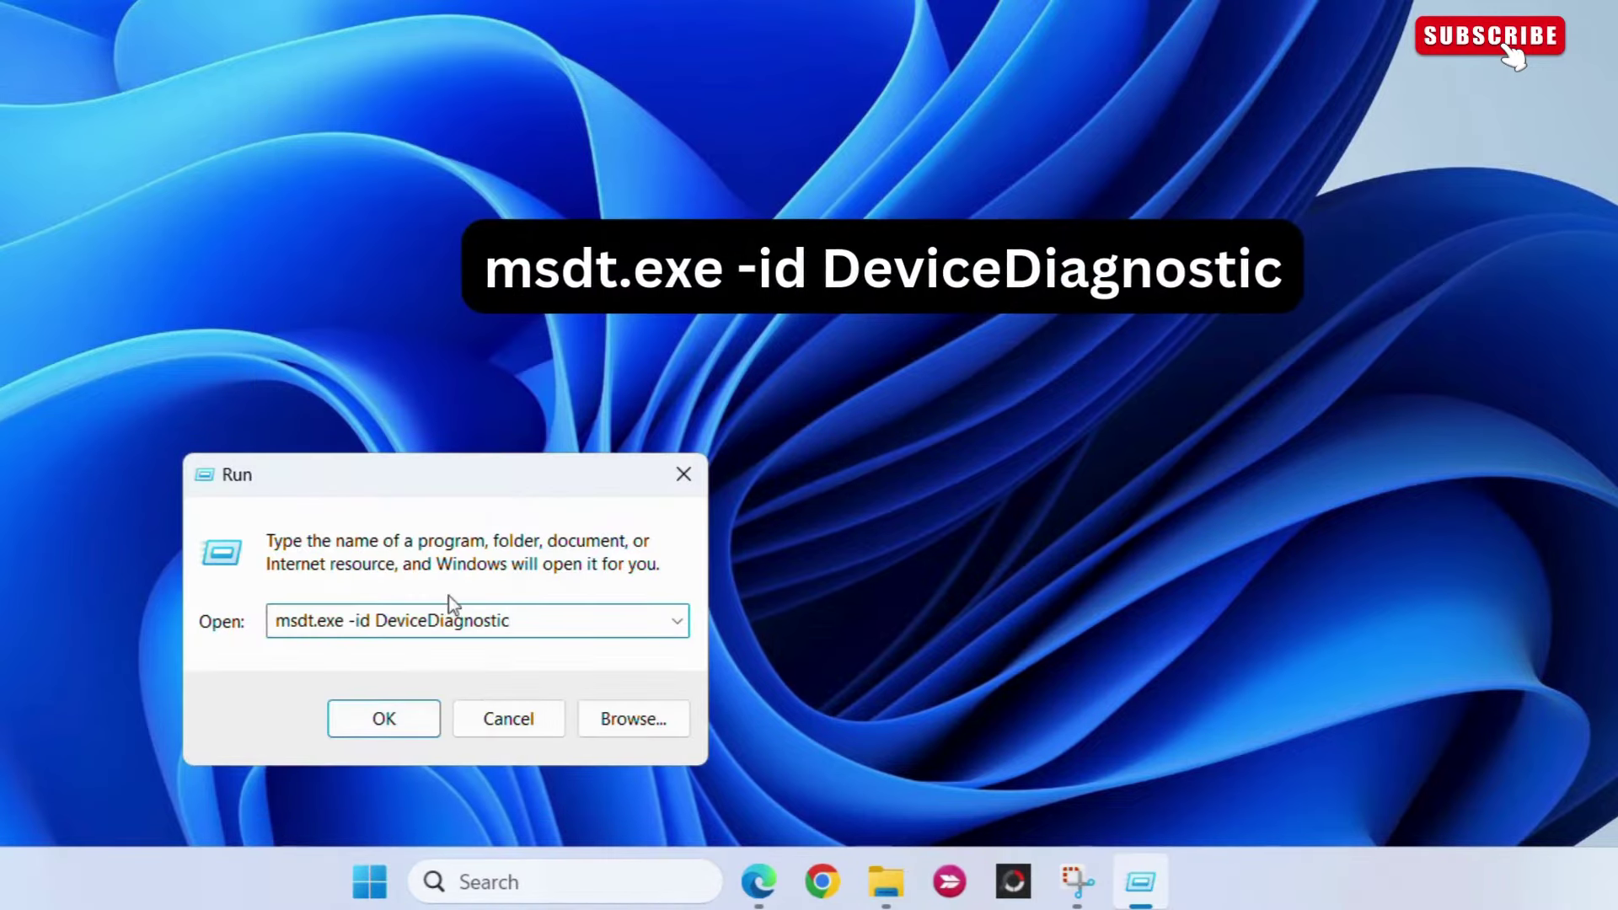
drag(518, 620, 275, 621)
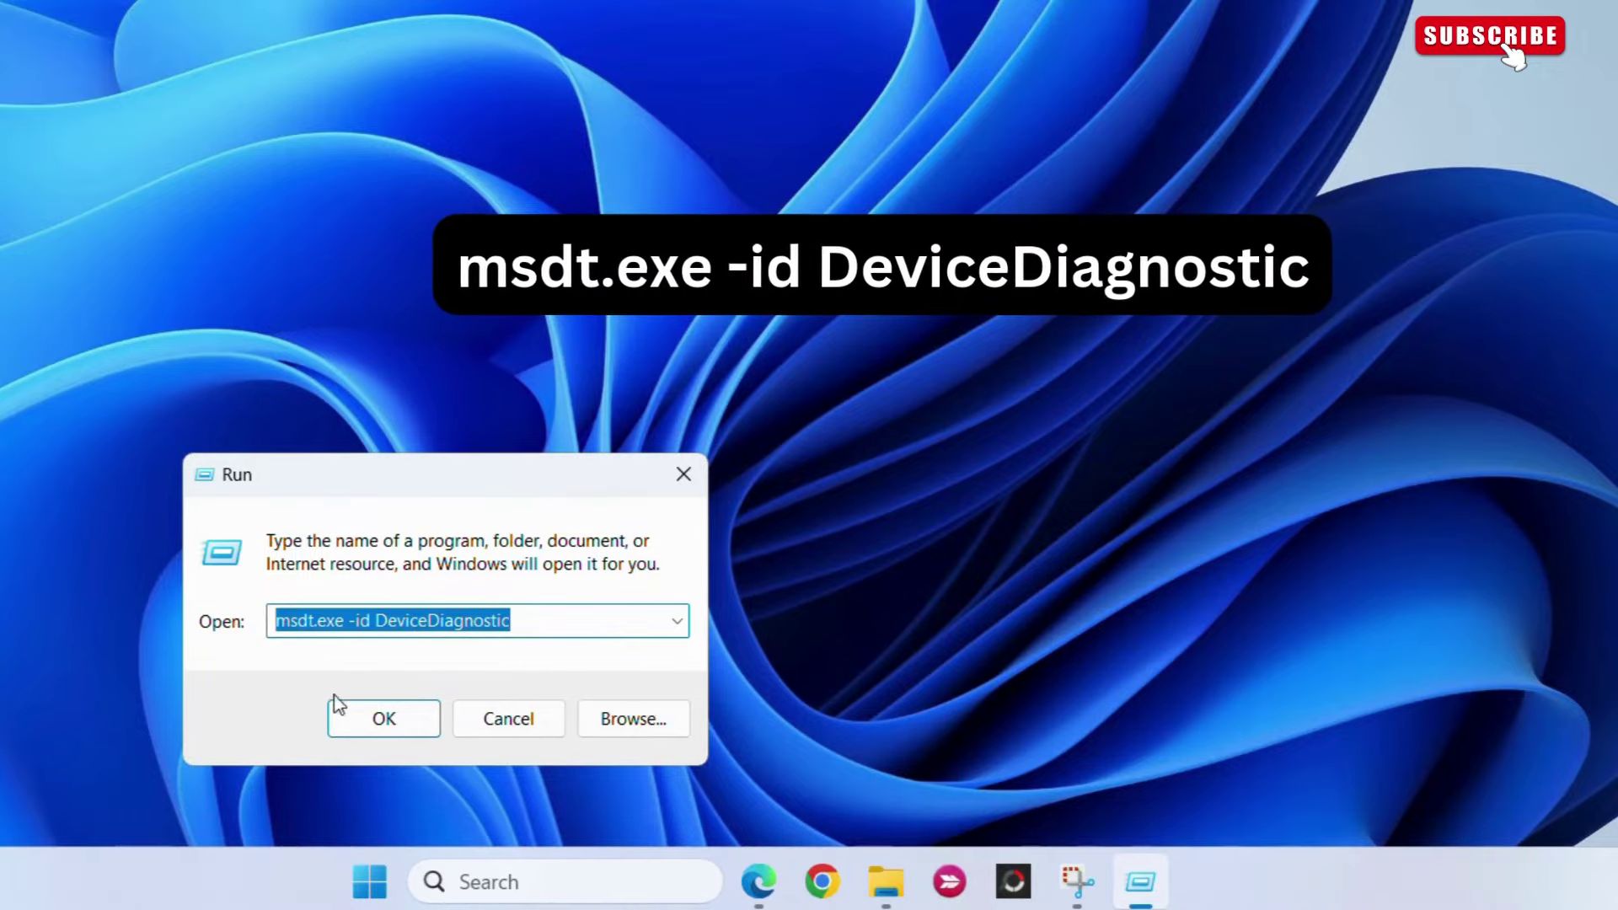
click(355, 719)
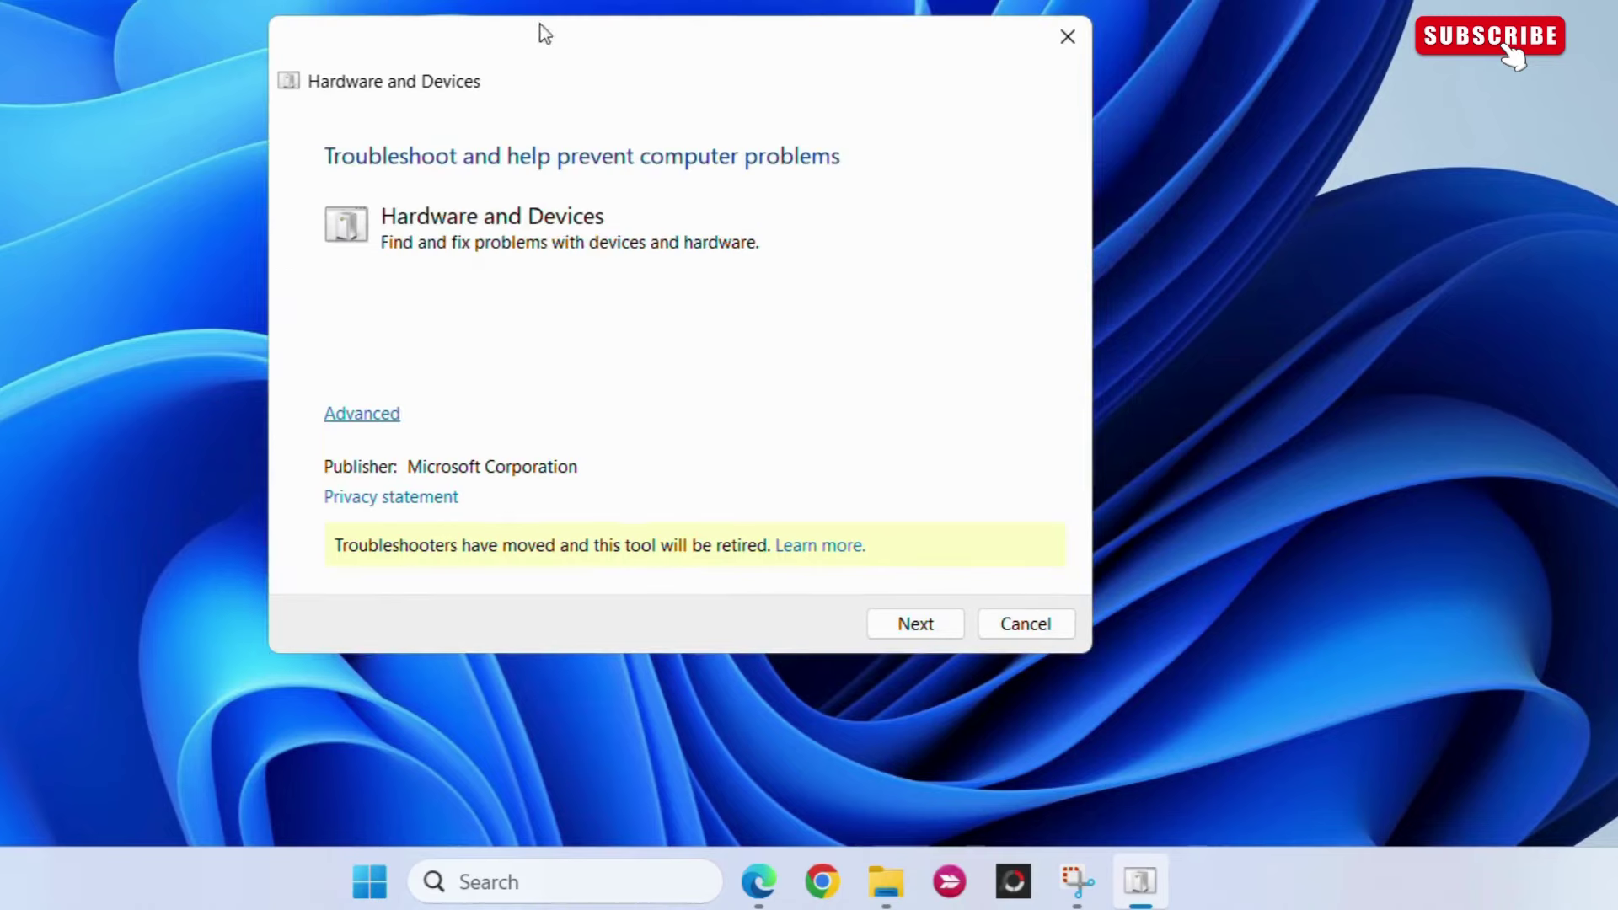
Start the Hardware and Devices troubleshooter's scan for device problems.
click(915, 623)
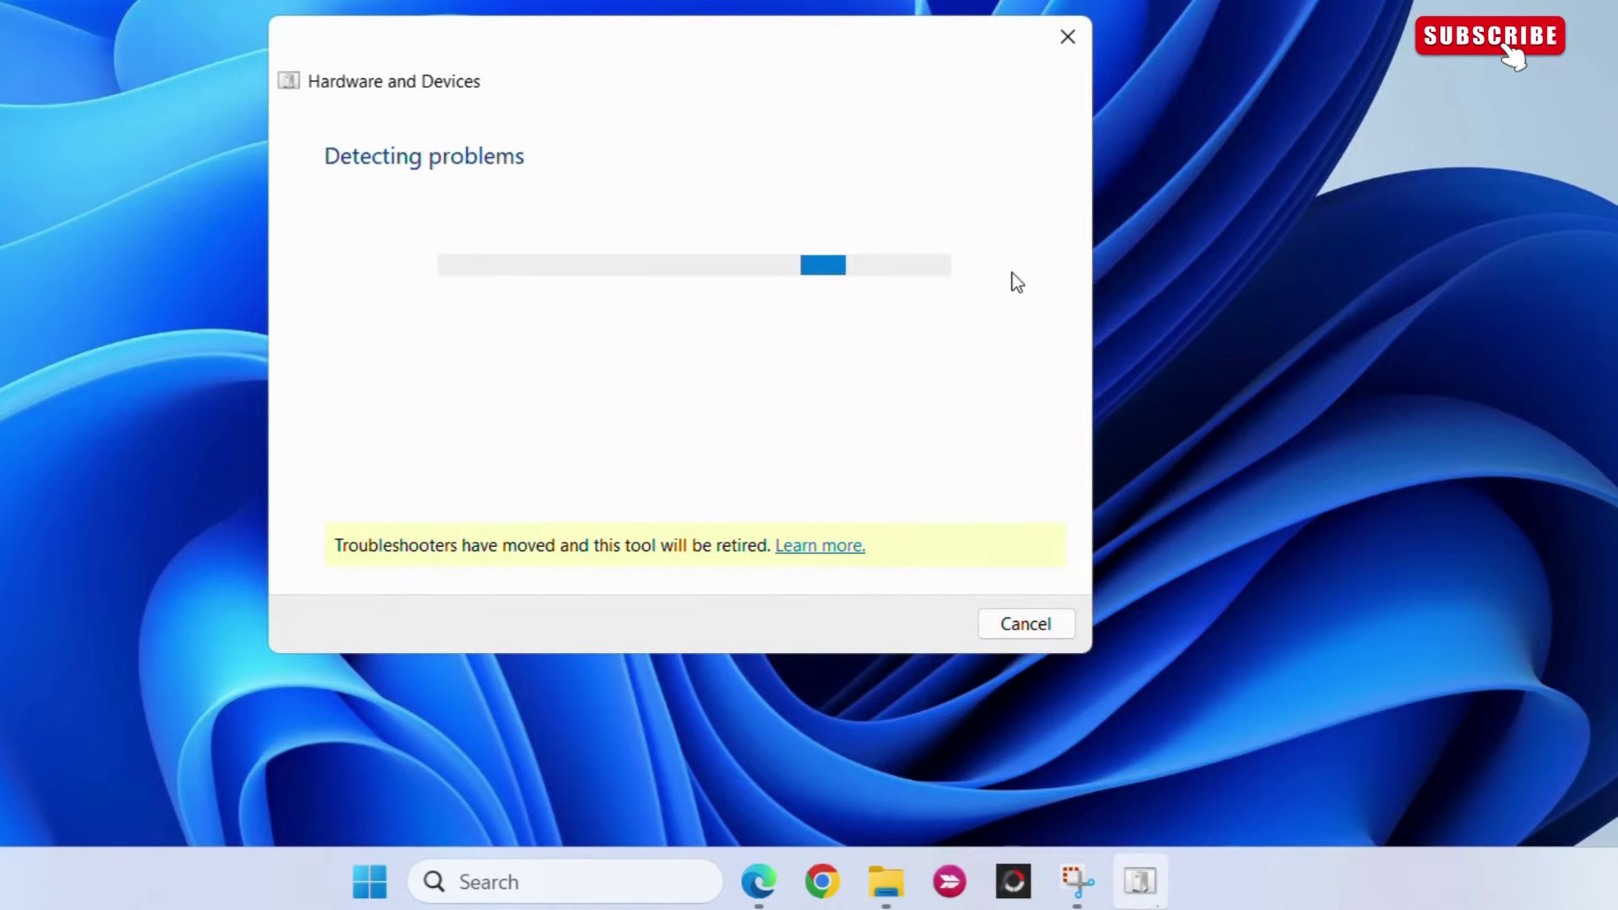
Close the troubleshooter, choose Restart from the Start power menu, and open Settings' Windows Update page.
click(1068, 37)
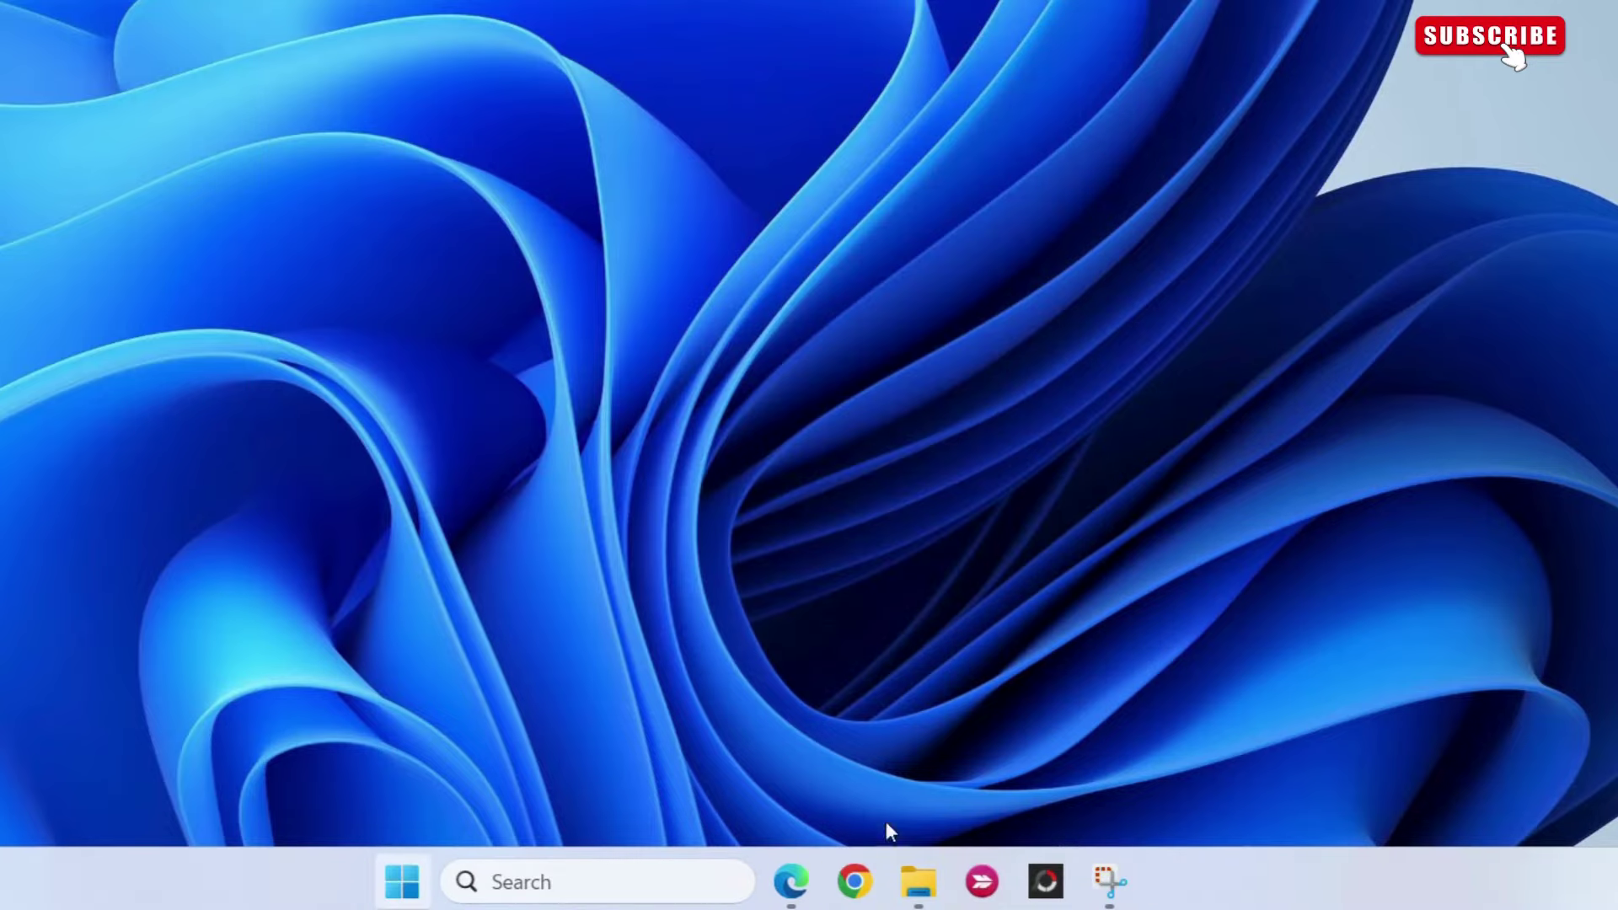
key(super)
click(1130, 772)
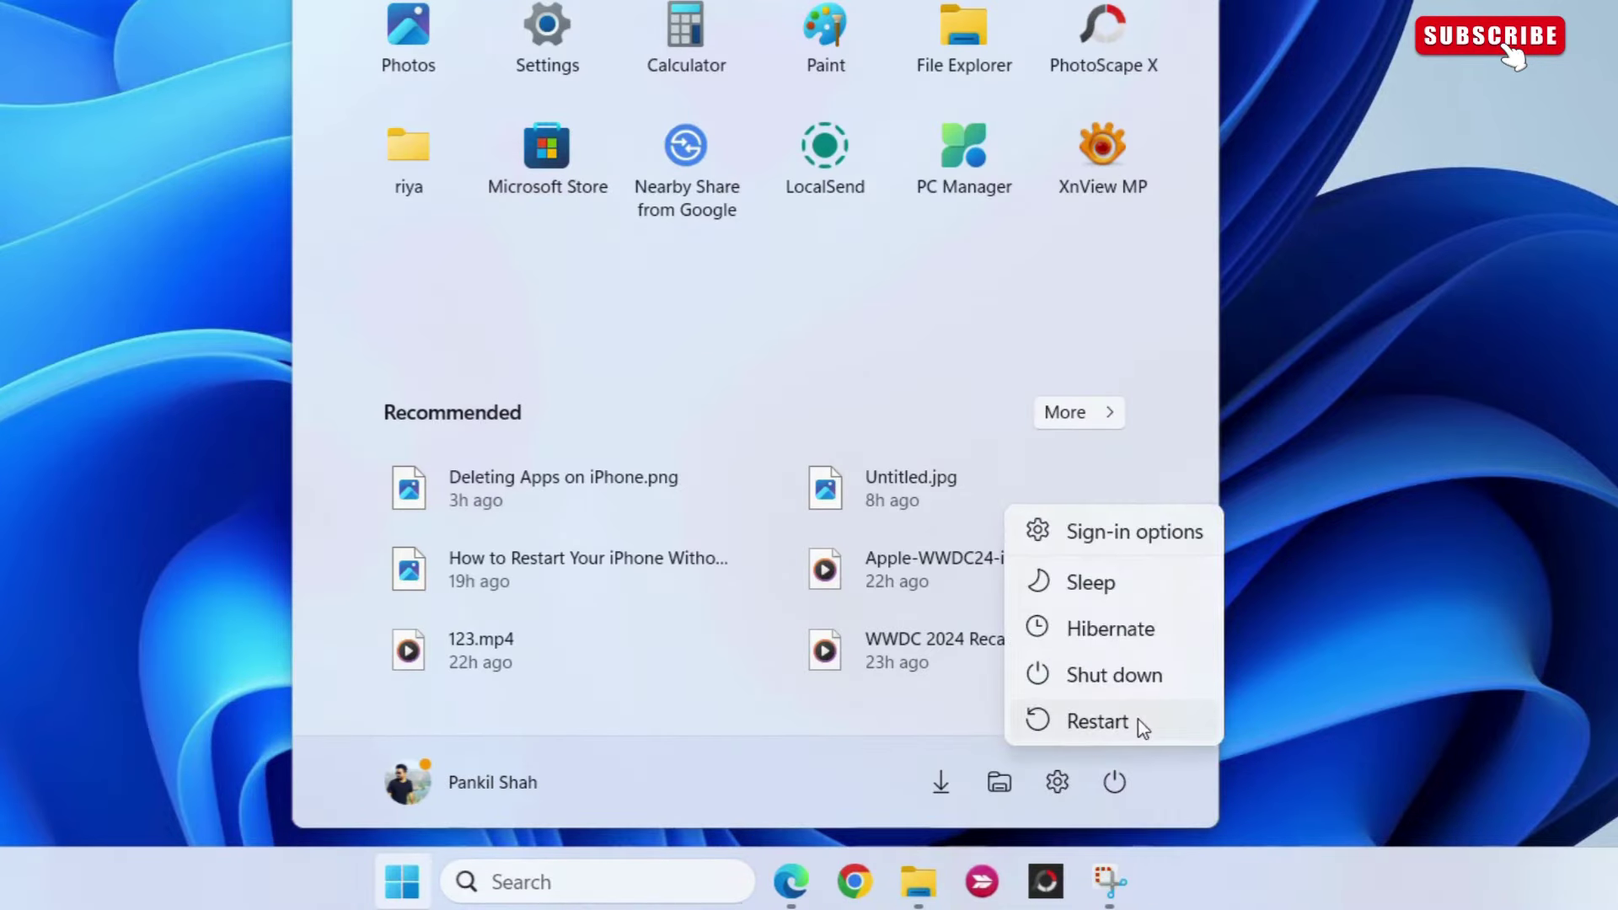
click(689, 715)
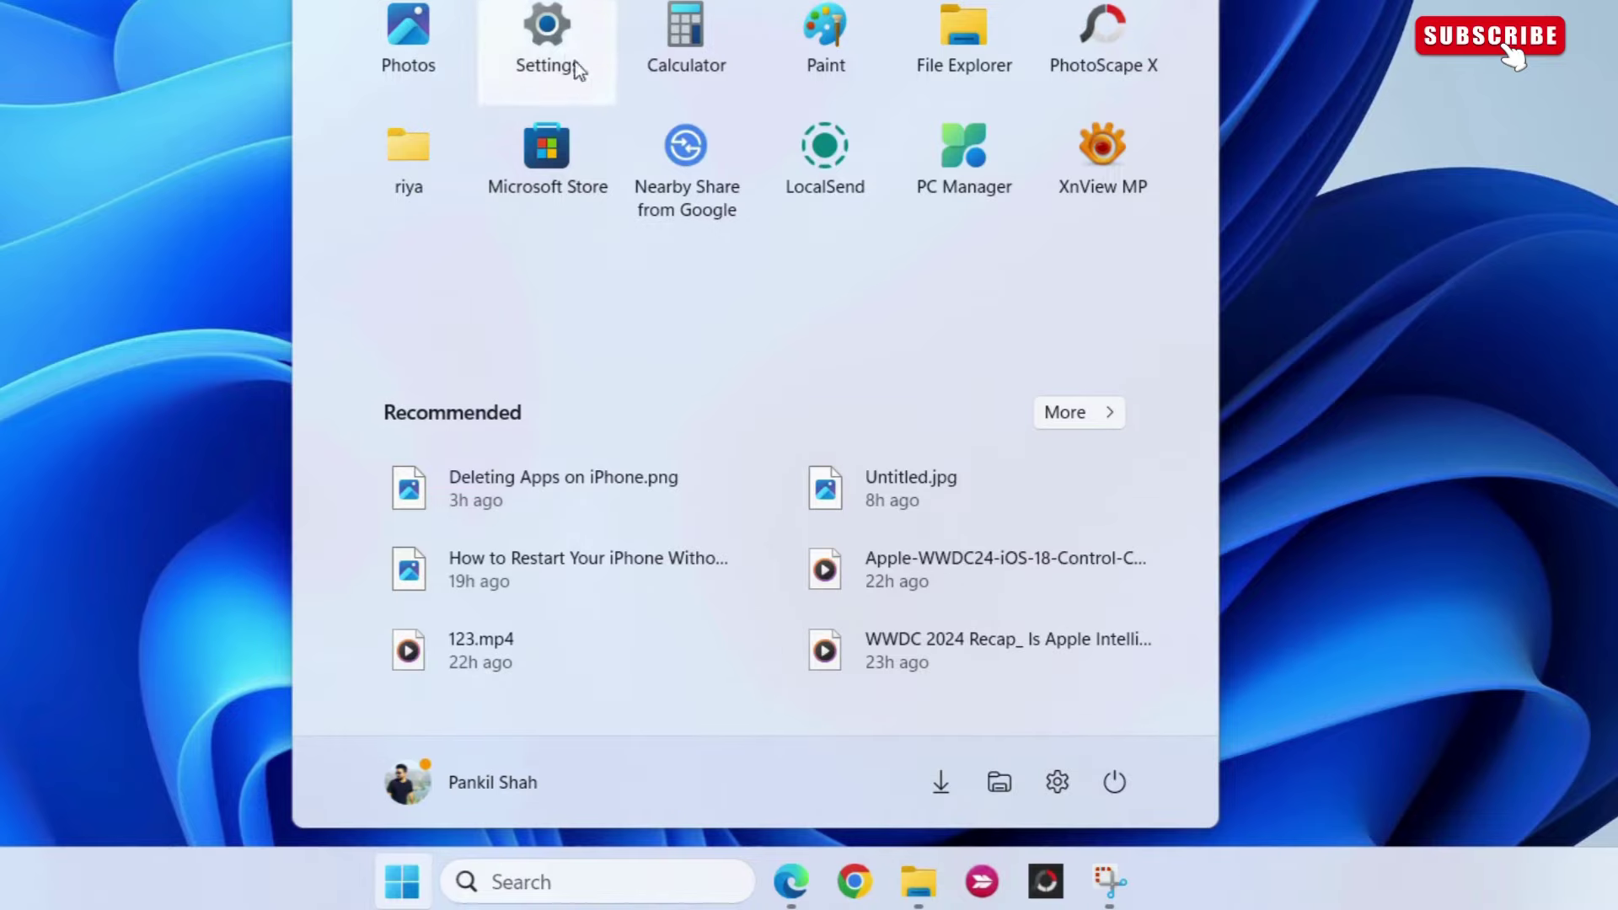
click(548, 38)
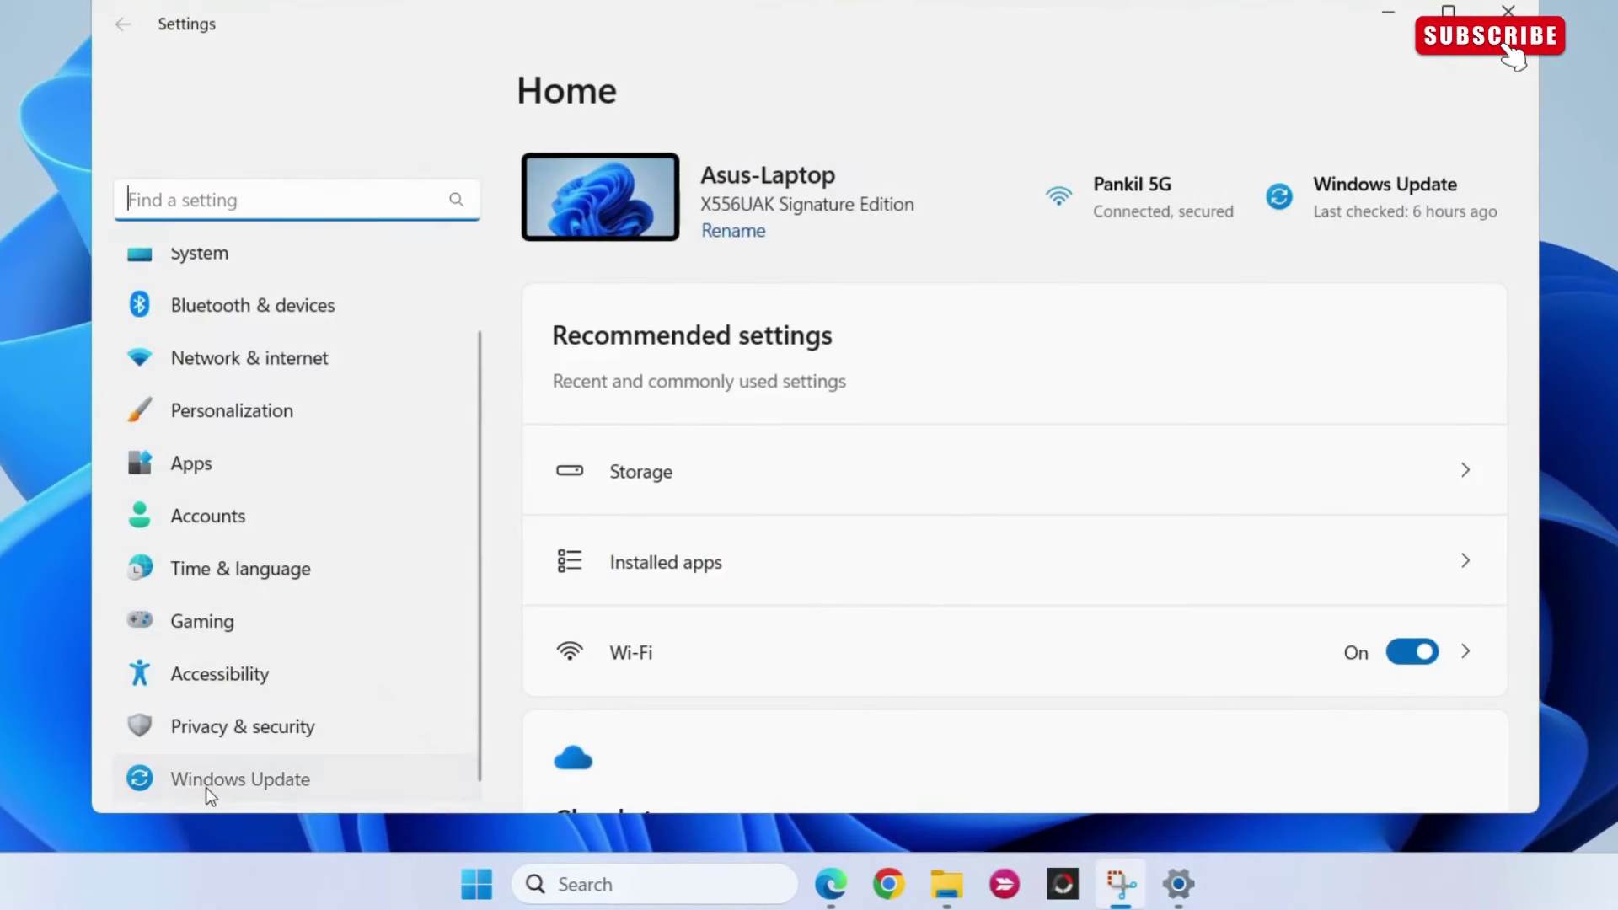
click(279, 783)
mouse_move(1157, 576)
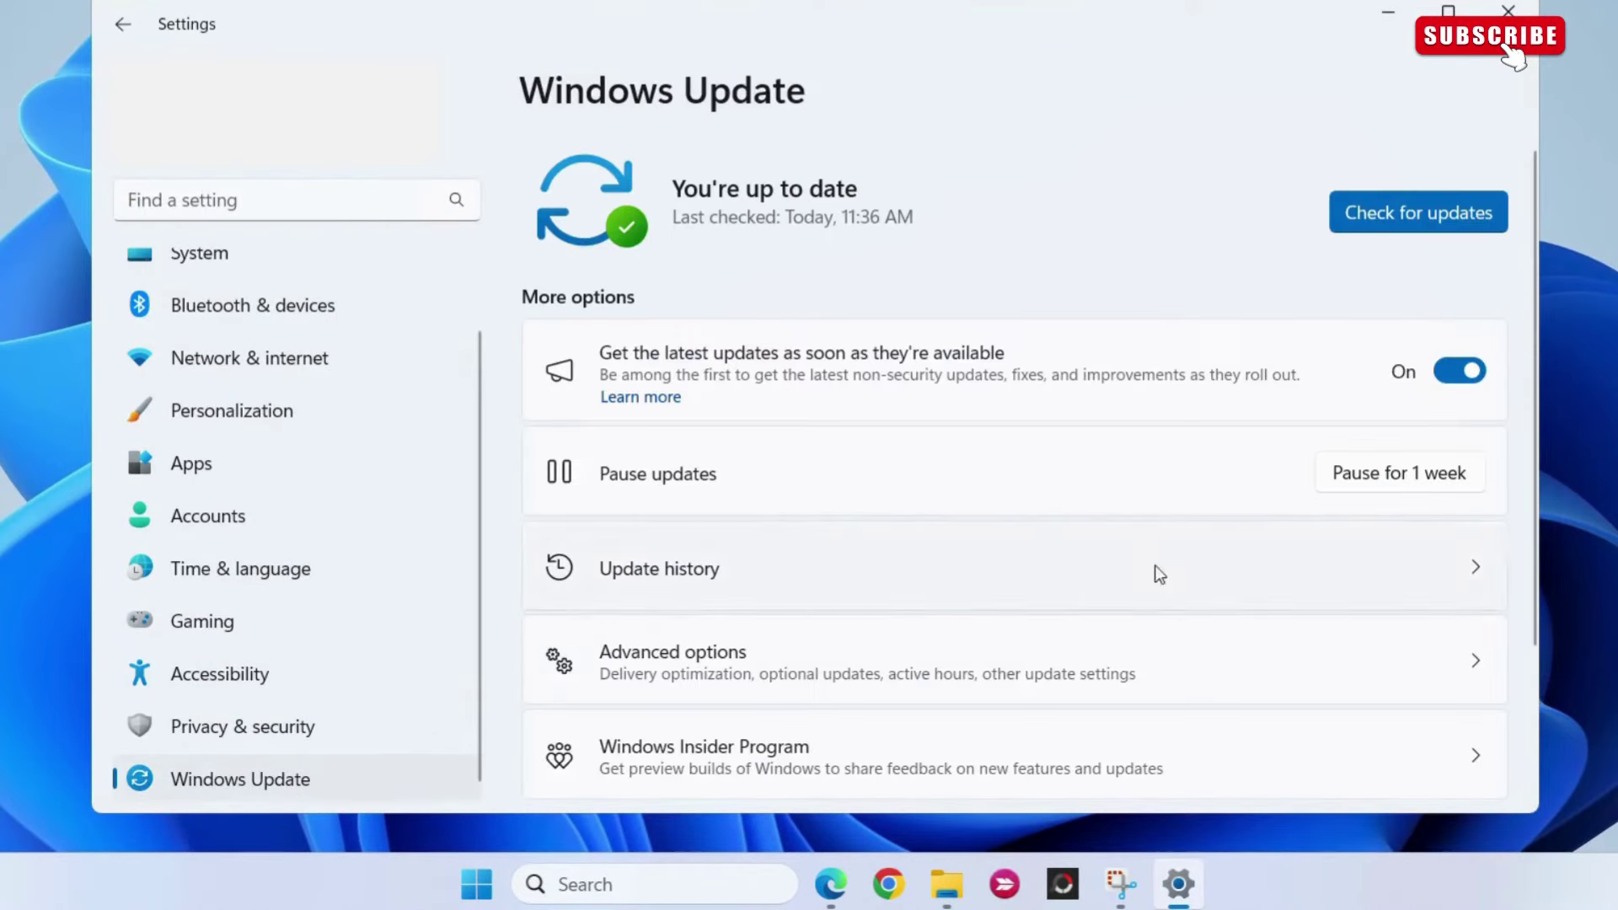
click(1407, 212)
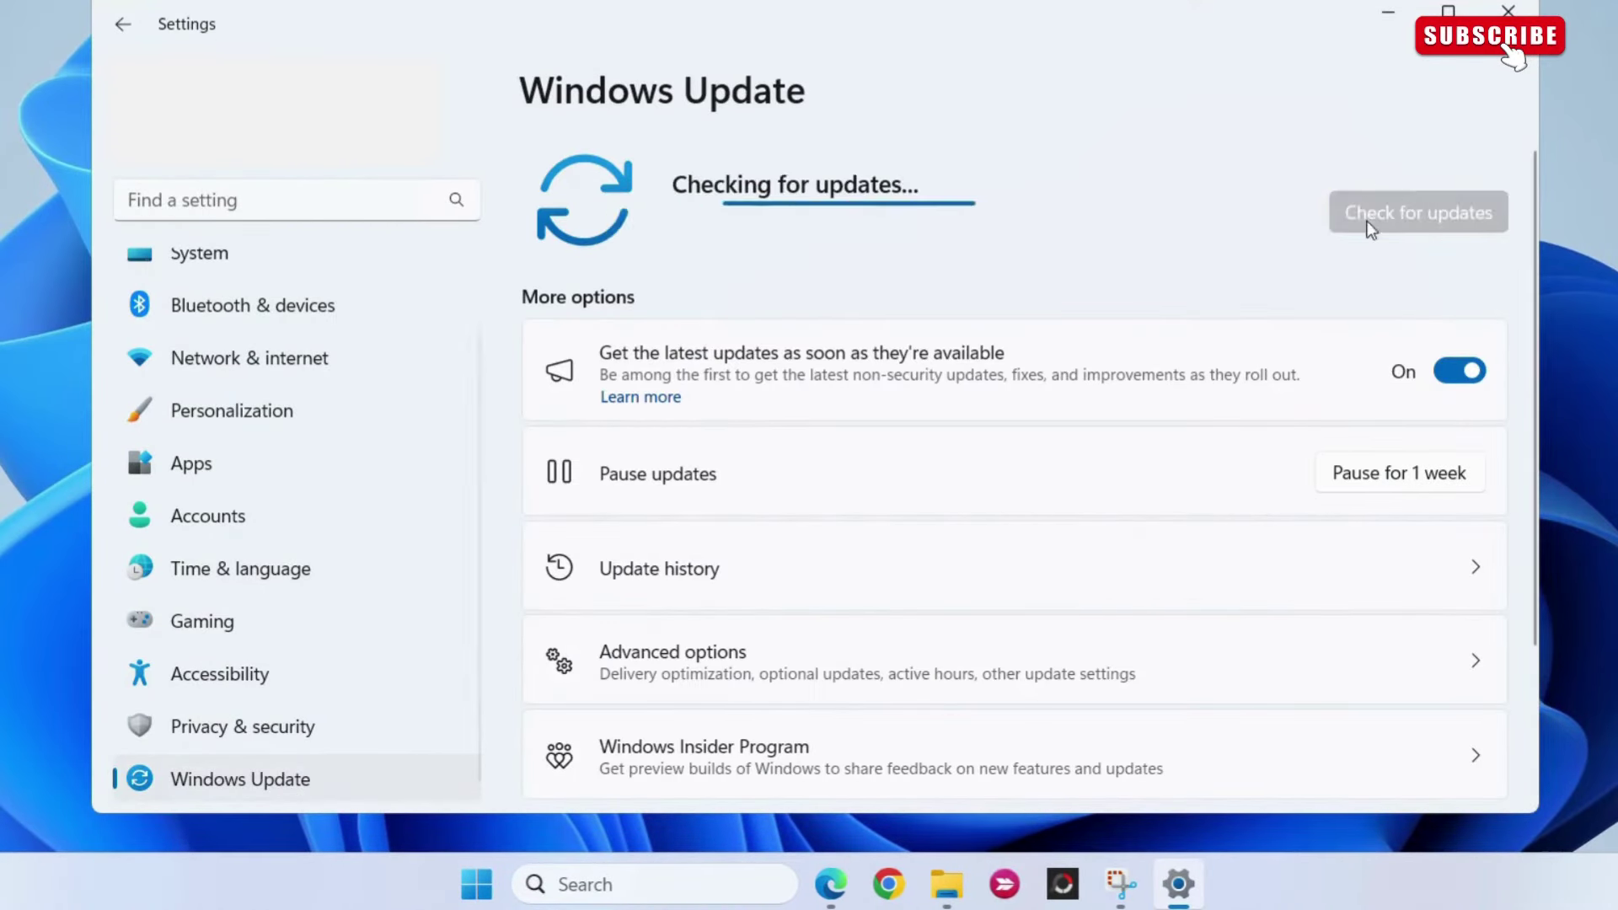